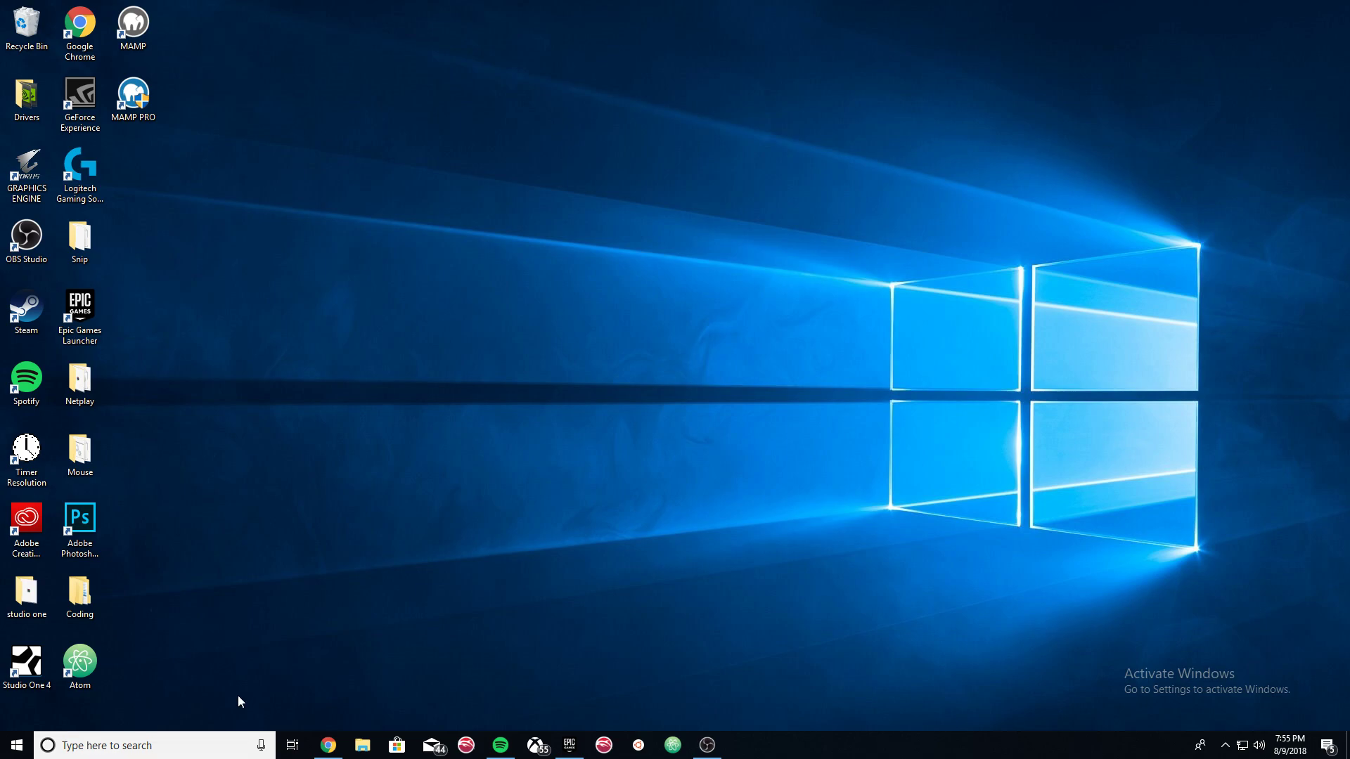
- Expand the hidden notification area icons in the system tray
{"action": "left_click", "coordinate": [1224, 745]}
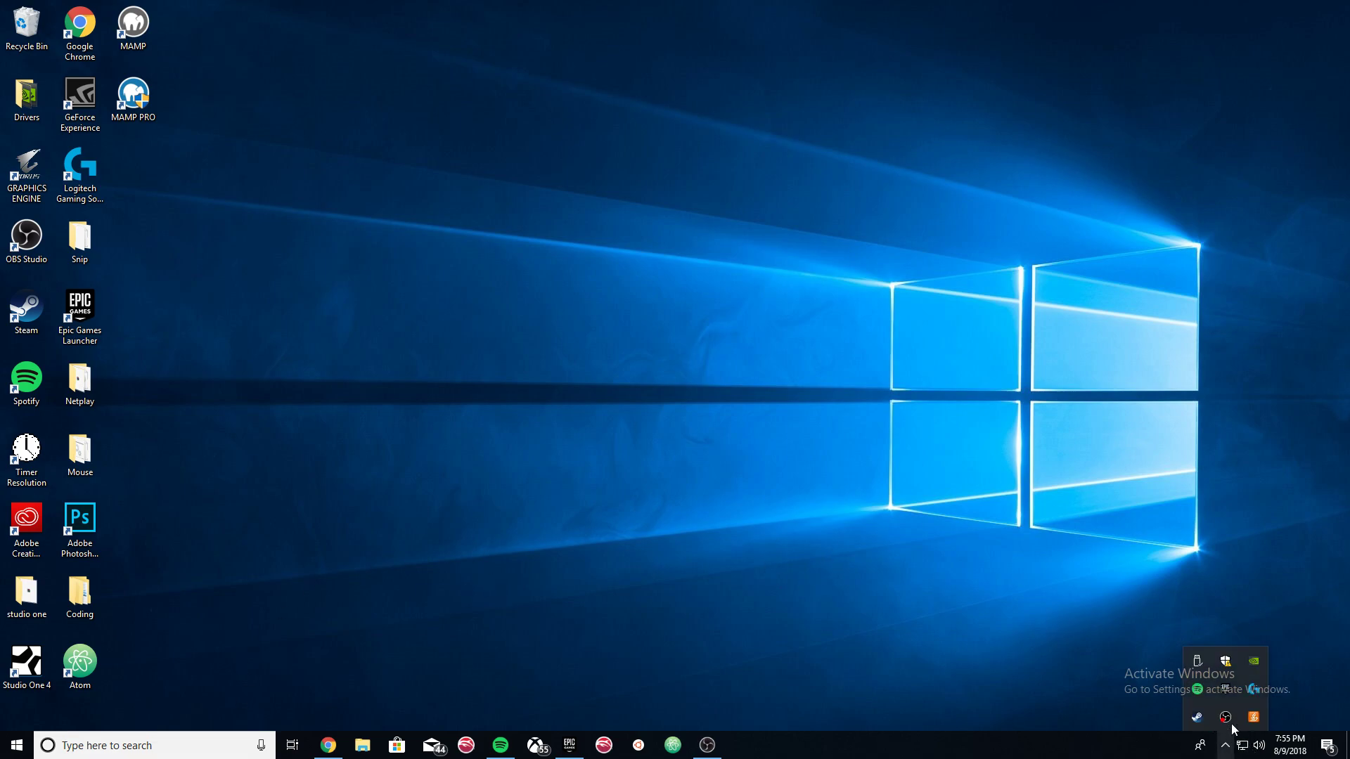
- Launch NVIDIA Control Panel and keep Full-screen scaling performed on the GPU
{"action": "double_click", "coordinate": [1254, 663]}
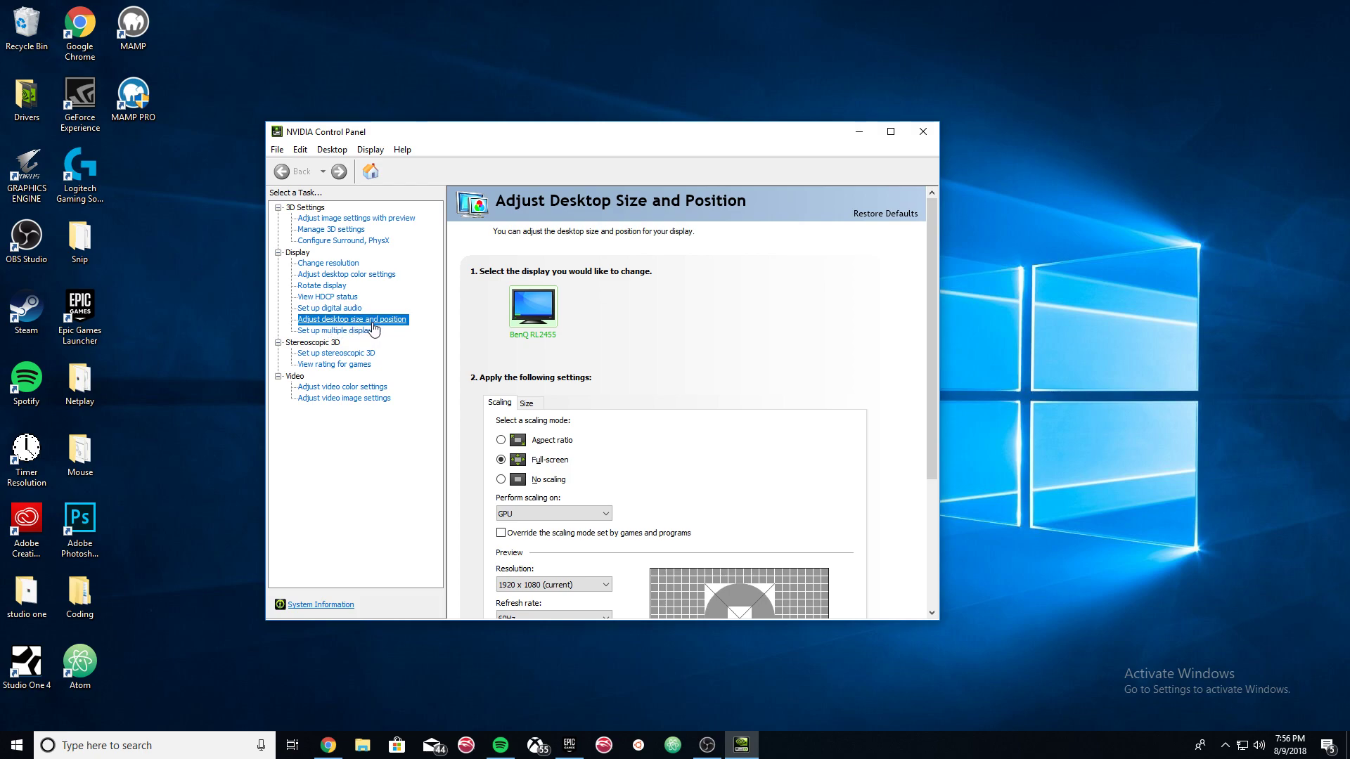
{"action": "scroll", "coordinate": [654, 364], "scroll_direction": "down", "scroll_amount": 3}
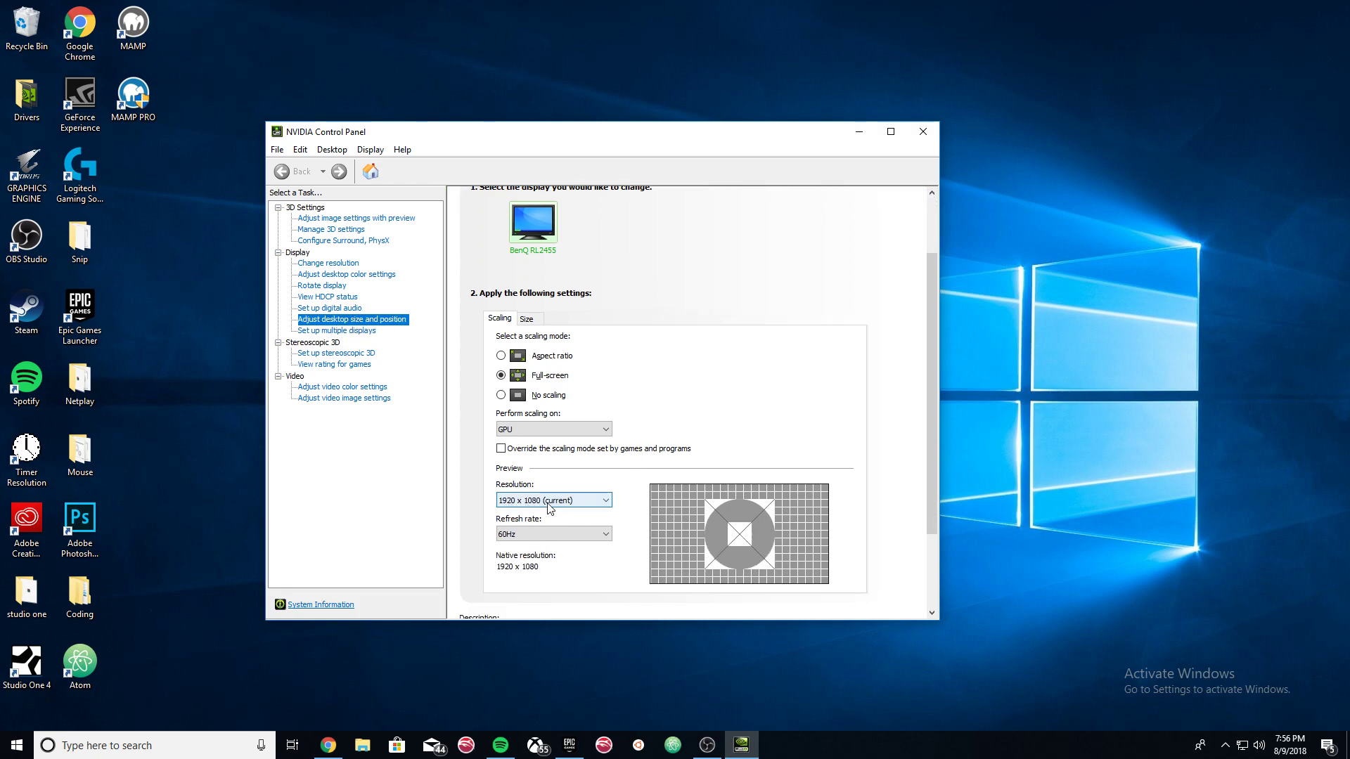
{"action": "left_click", "coordinate": [521, 433]}
{"action": "left_click", "coordinate": [538, 440]}
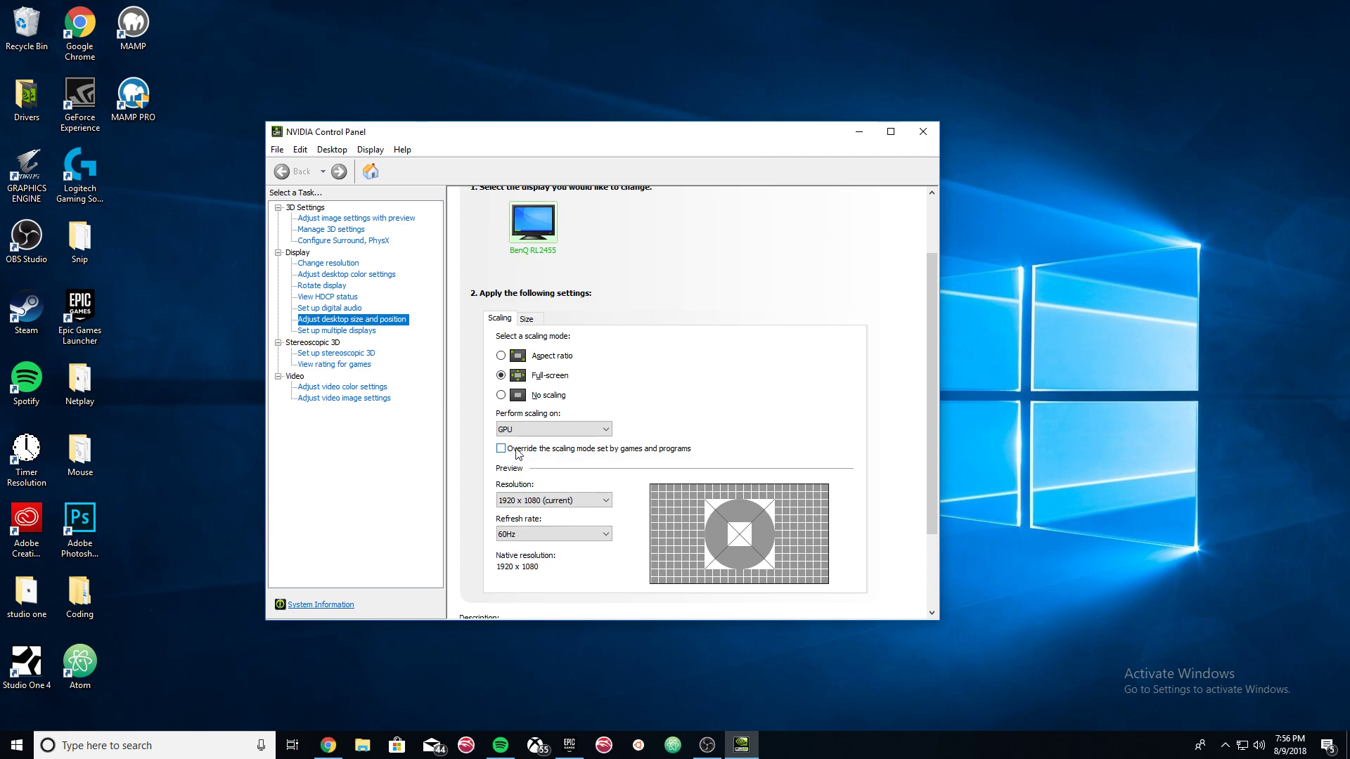
- Minimize NVIDIA Control Panel and open %appdata% from the Run dialog
{"action": "left_click", "coordinate": [852, 140]}
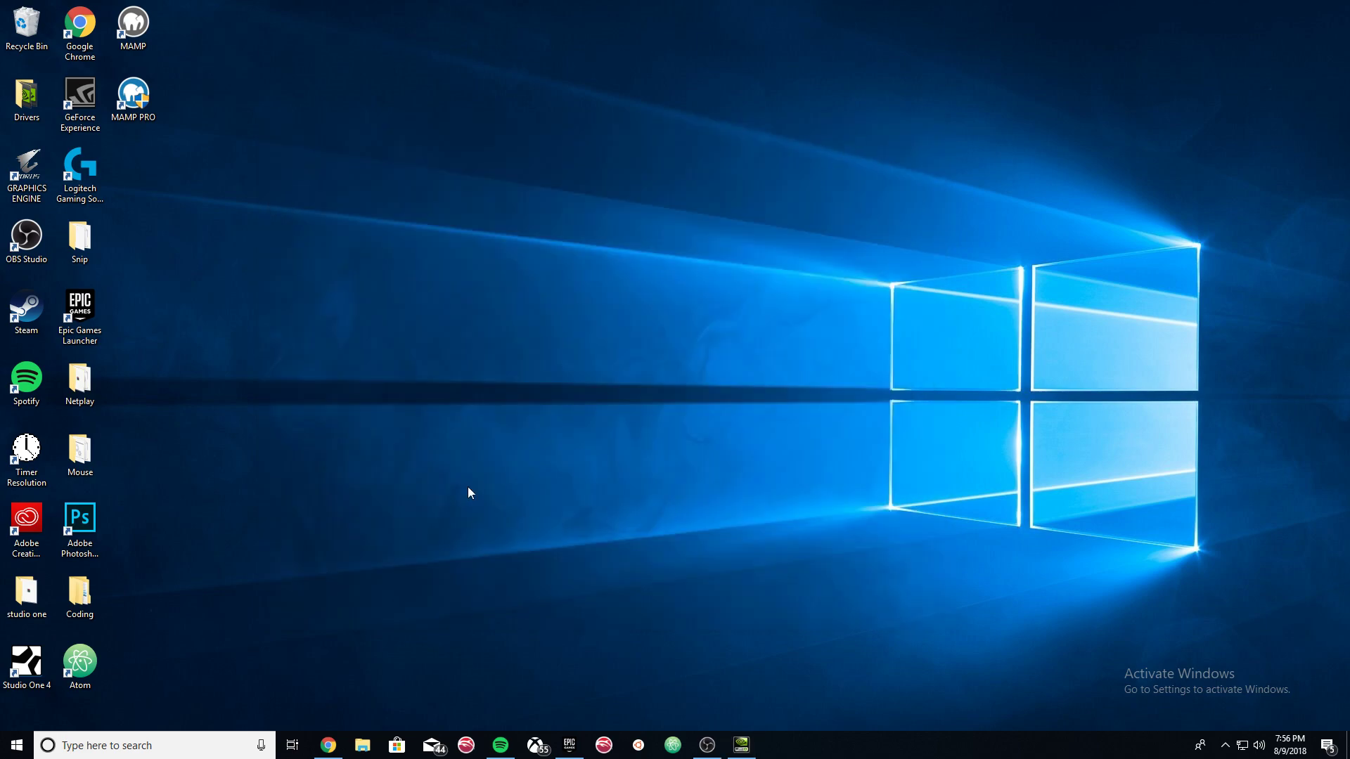
{"action": "left_click", "coordinate": [156, 737]}
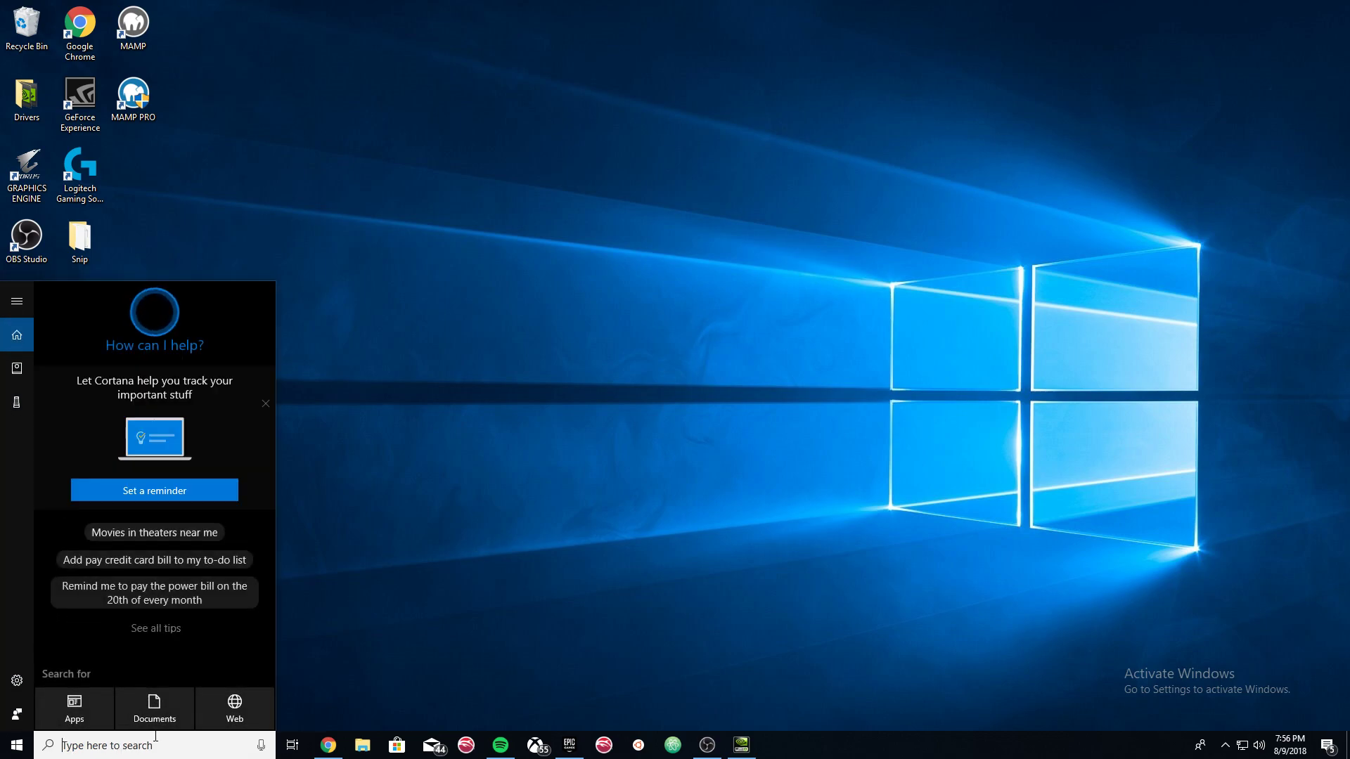
{"action": "type", "text": "run"}
{"action": "key", "text": "Return"}
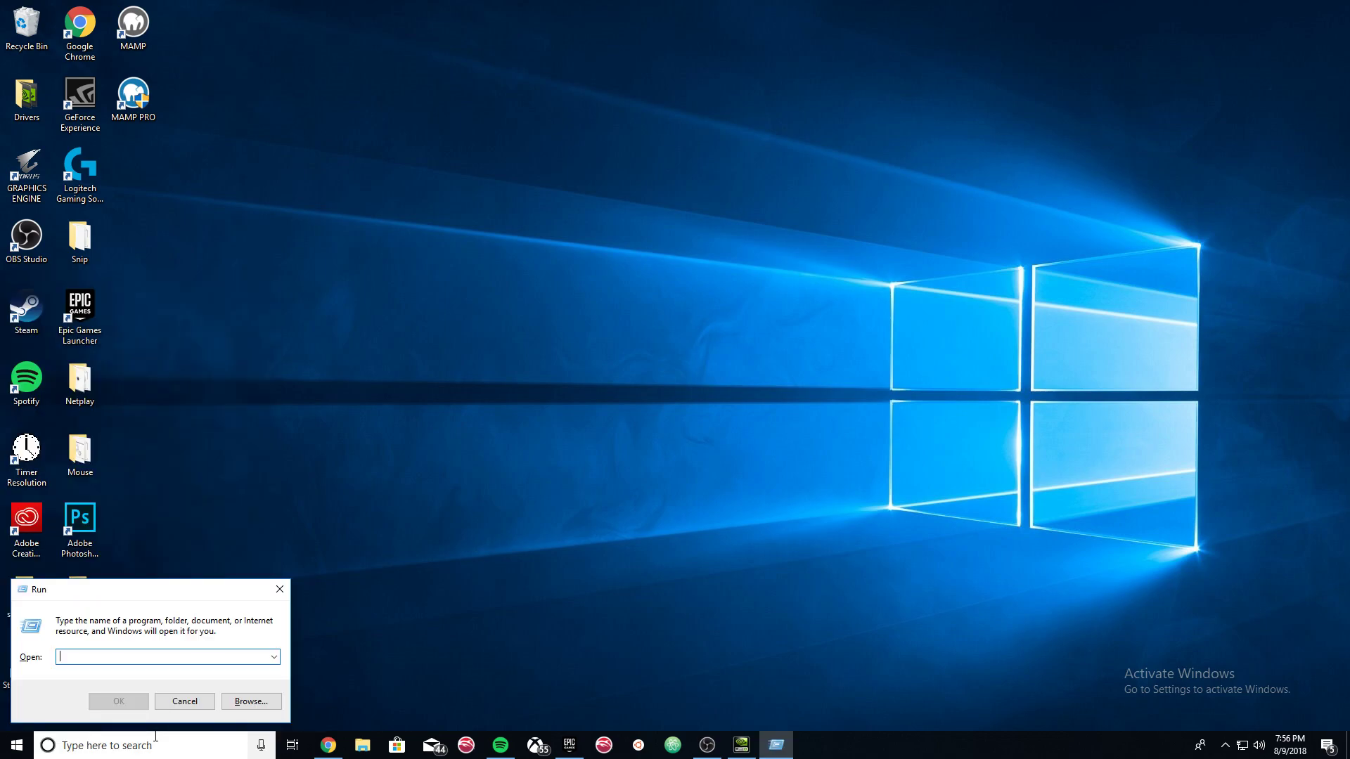
{"action": "type", "text": "%appdata%"}
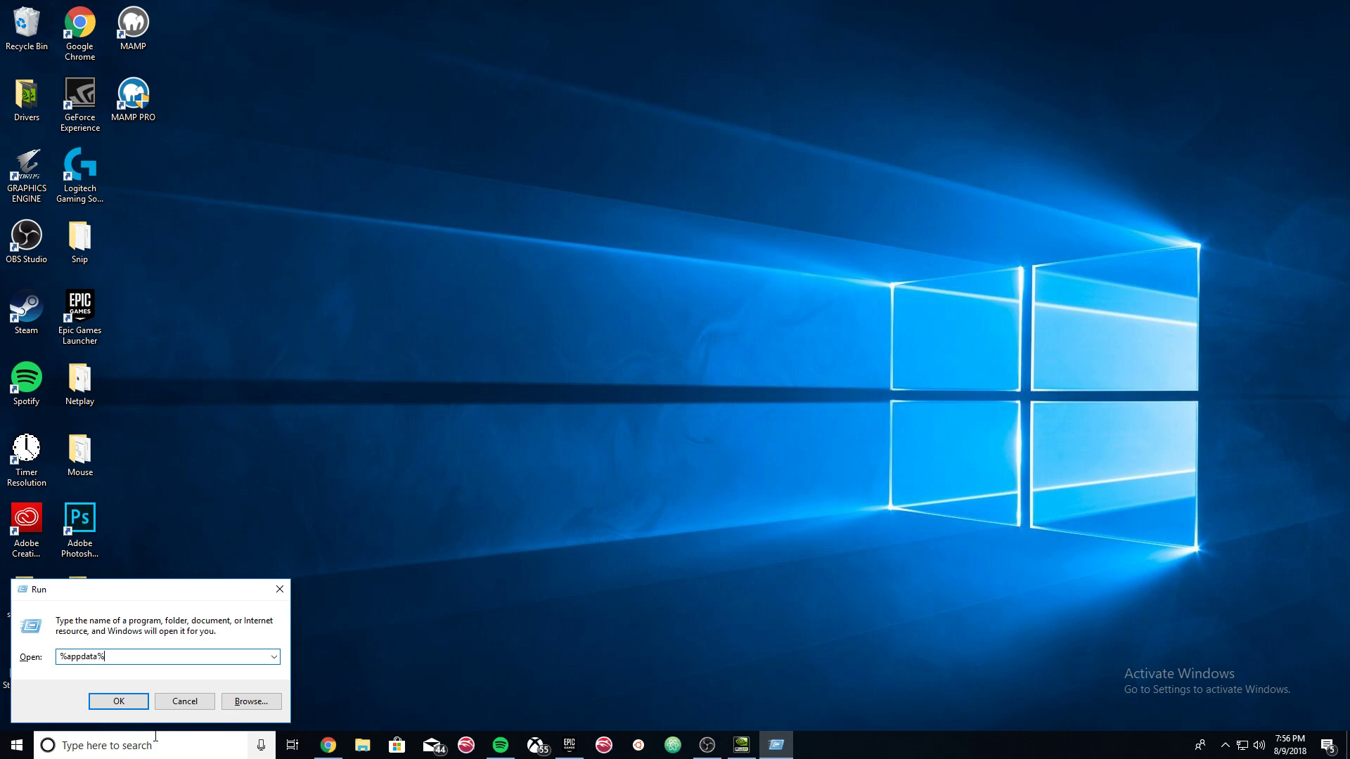
{"action": "key", "text": "Return"}
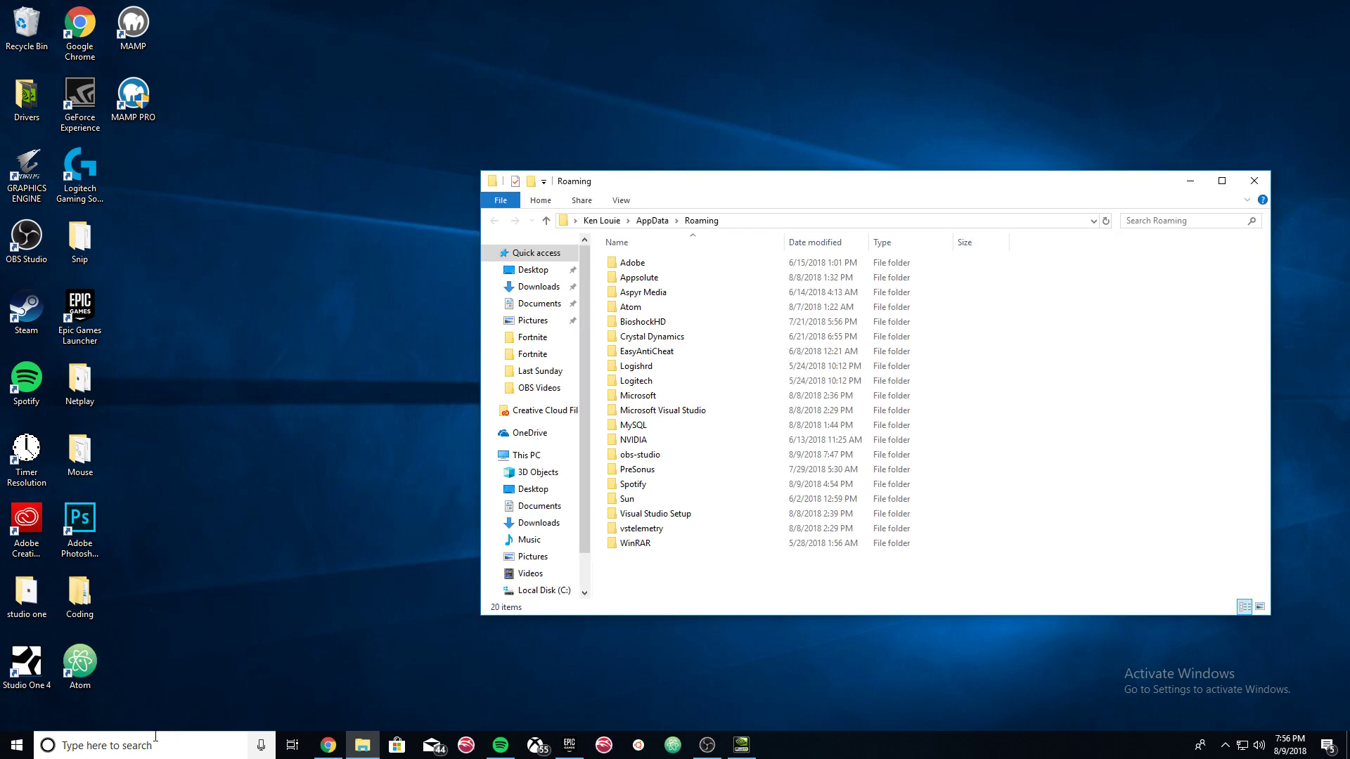
- Browse from AppData into Local\FortniteGame\Saved\Config\WindowsClient
{"action": "left_click", "coordinate": [667, 224]}
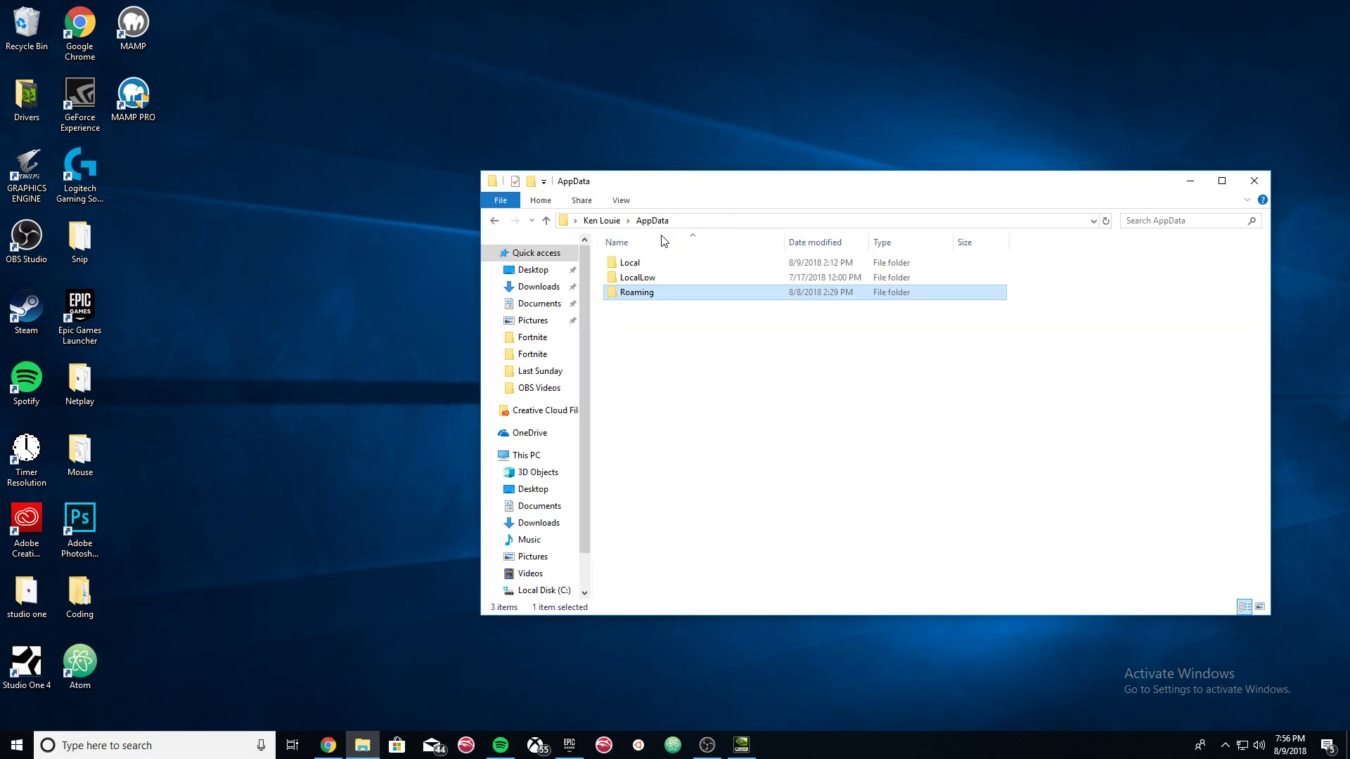
{"action": "double_click", "coordinate": [638, 269]}
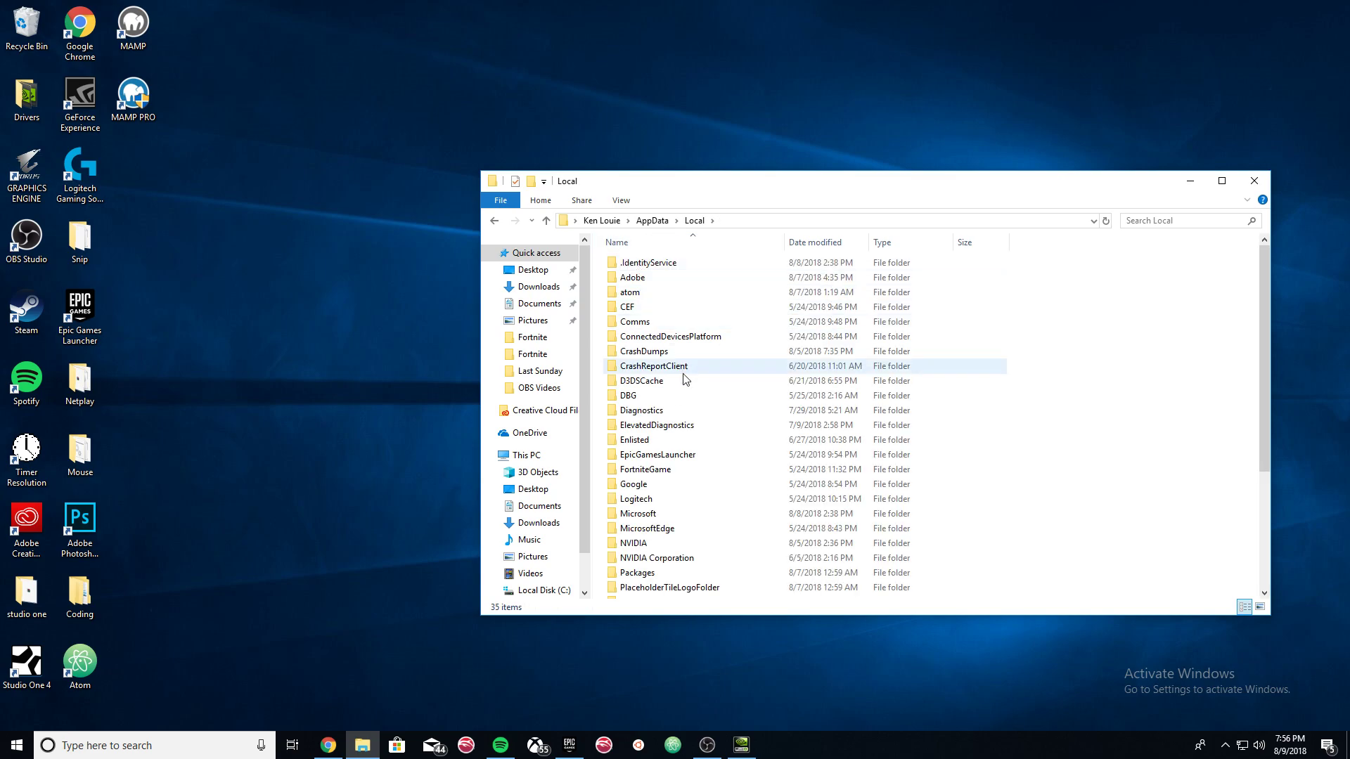
{"action": "mouse_move", "coordinate": [646, 470]}
{"action": "double_click", "coordinate": [676, 470]}
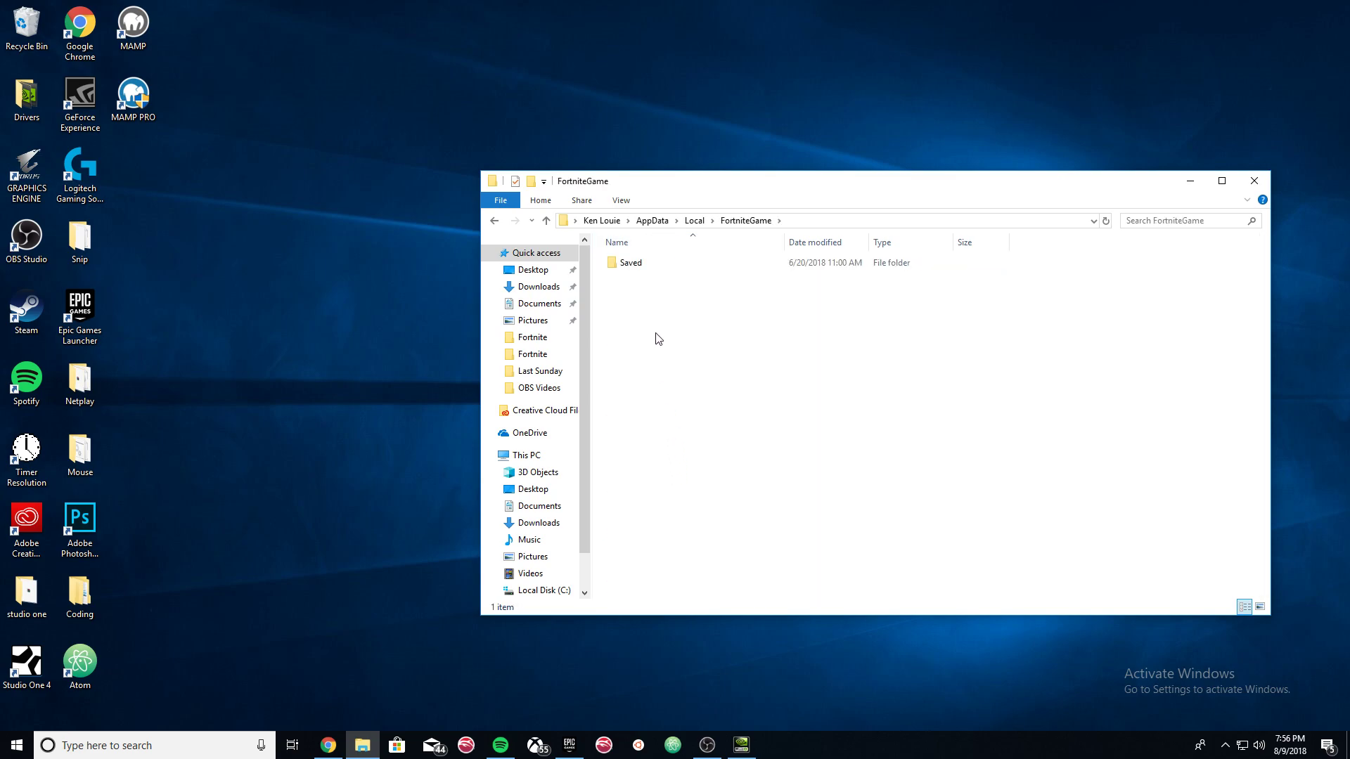
{"action": "double_click", "coordinate": [636, 264]}
{"action": "double_click", "coordinate": [646, 278]}
{"action": "double_click", "coordinate": [665, 282]}
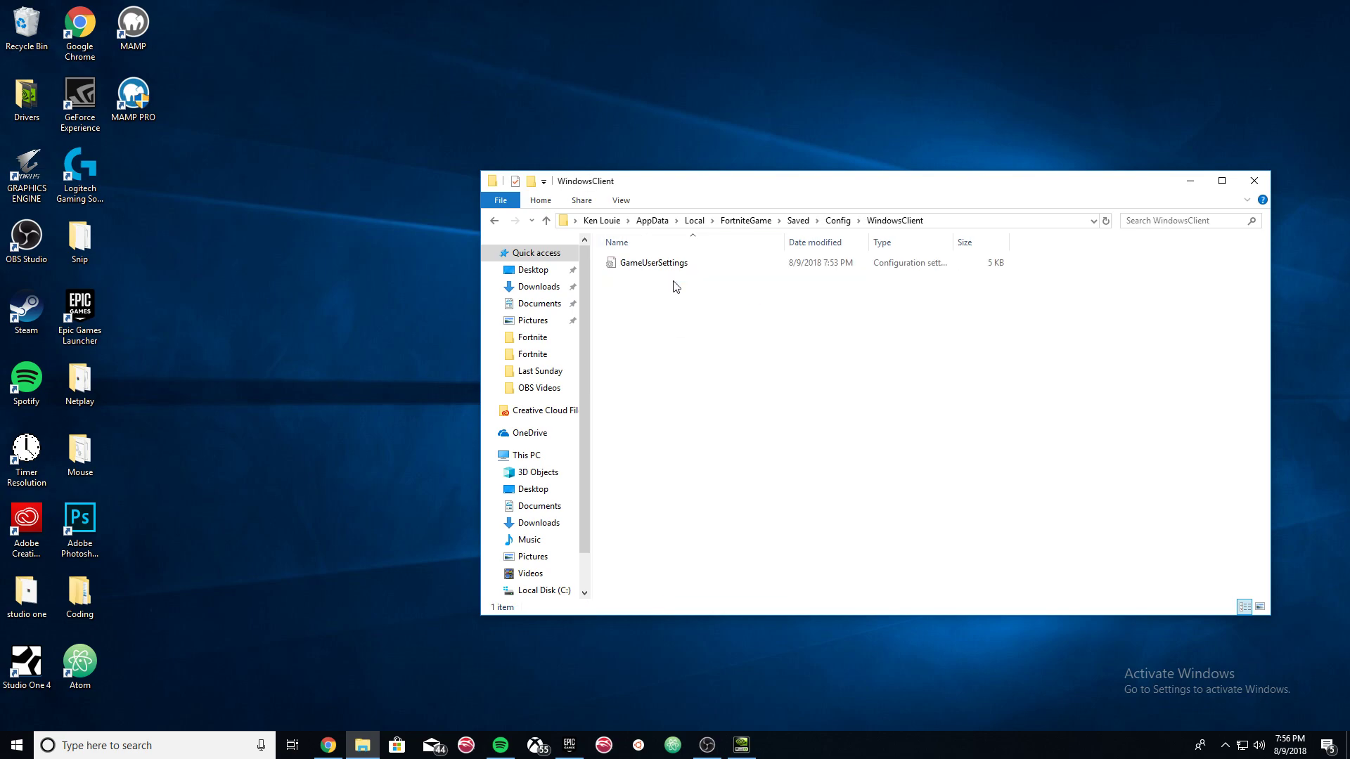
- Change GameUserSettings' four resolution width values to 1600 in Notepad and save
{"action": "double_click", "coordinate": [660, 265]}
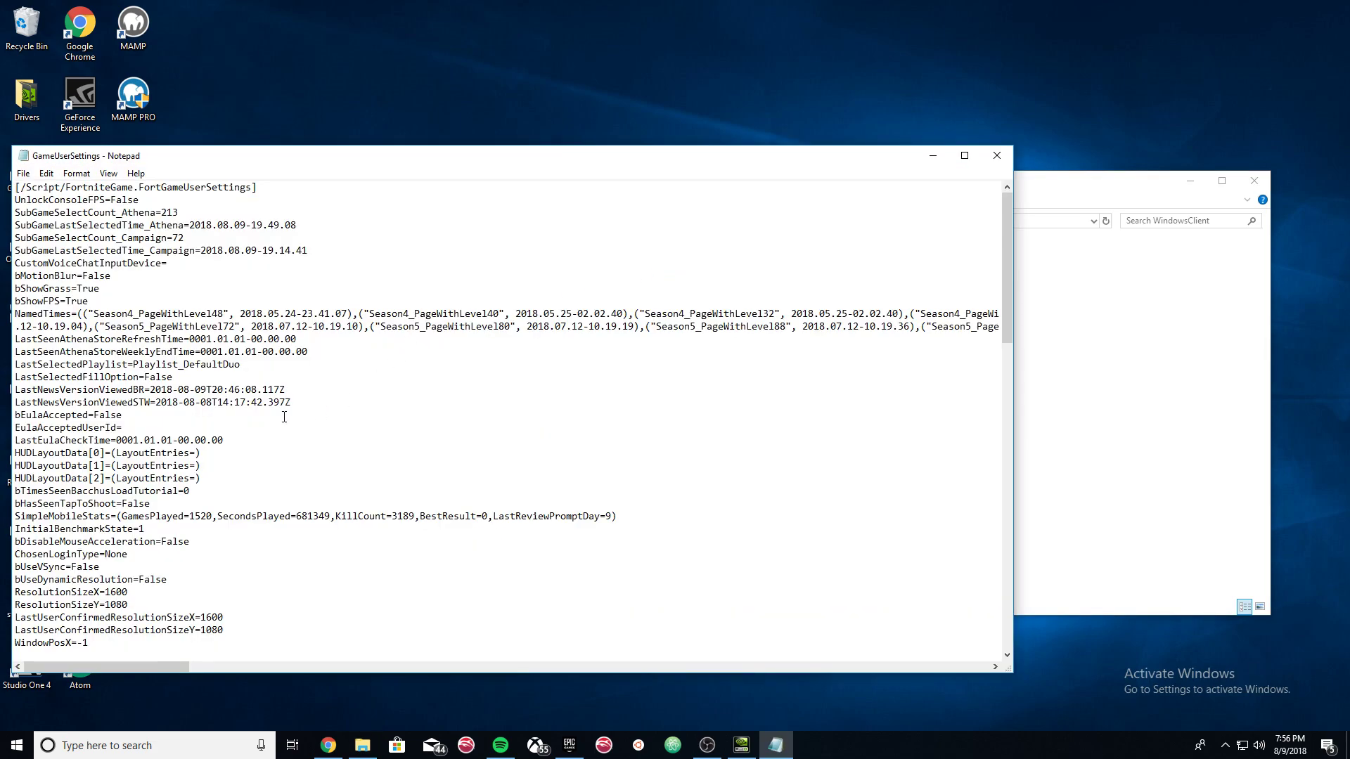
{"action": "scroll", "coordinate": [243, 476], "scroll_direction": "down", "scroll_amount": 1}
{"action": "scroll", "coordinate": [204, 496], "scroll_direction": "down", "scroll_amount": 2}
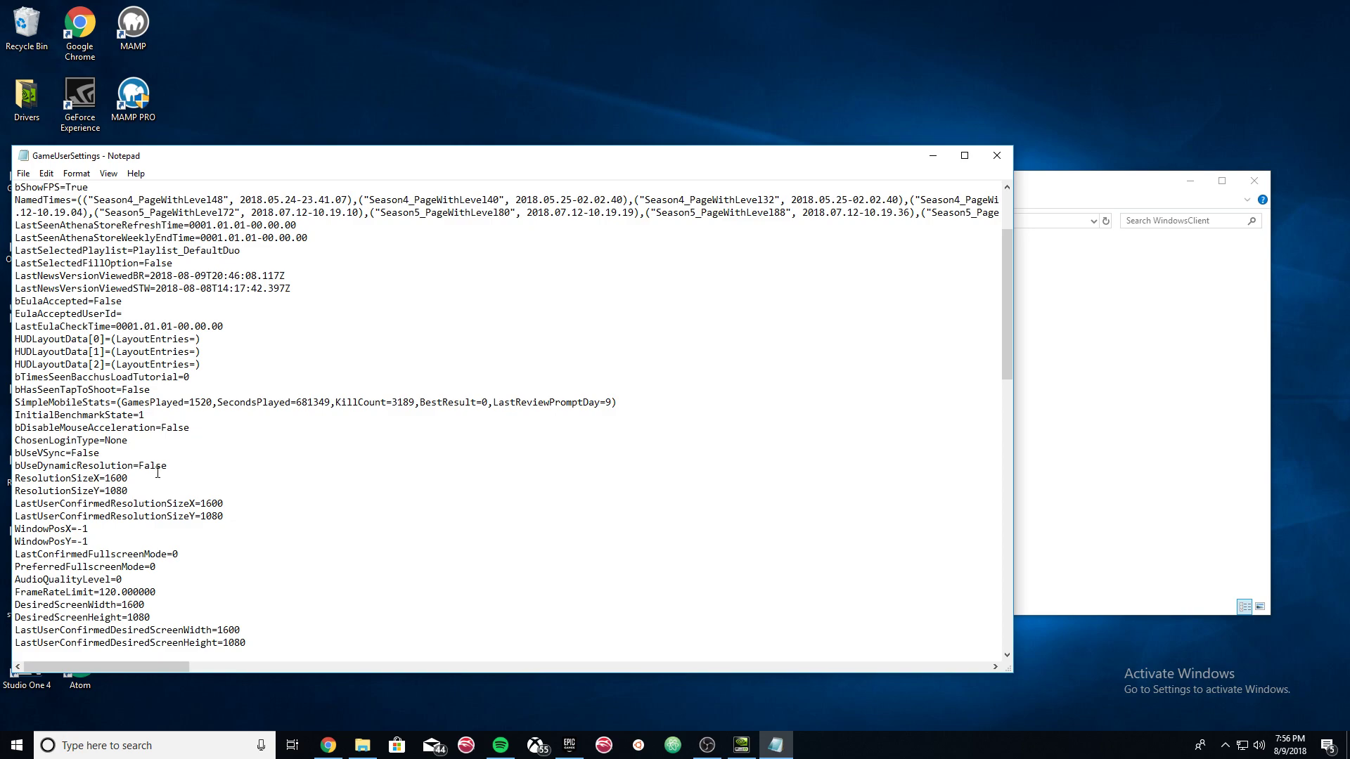
{"action": "left_click_drag", "start_coordinate": [146, 480], "coordinate": [107, 480]}
{"action": "left_click_drag", "start_coordinate": [224, 502], "coordinate": [200, 503]}
{"action": "scroll", "coordinate": [199, 533], "scroll_direction": "down", "scroll_amount": 2}
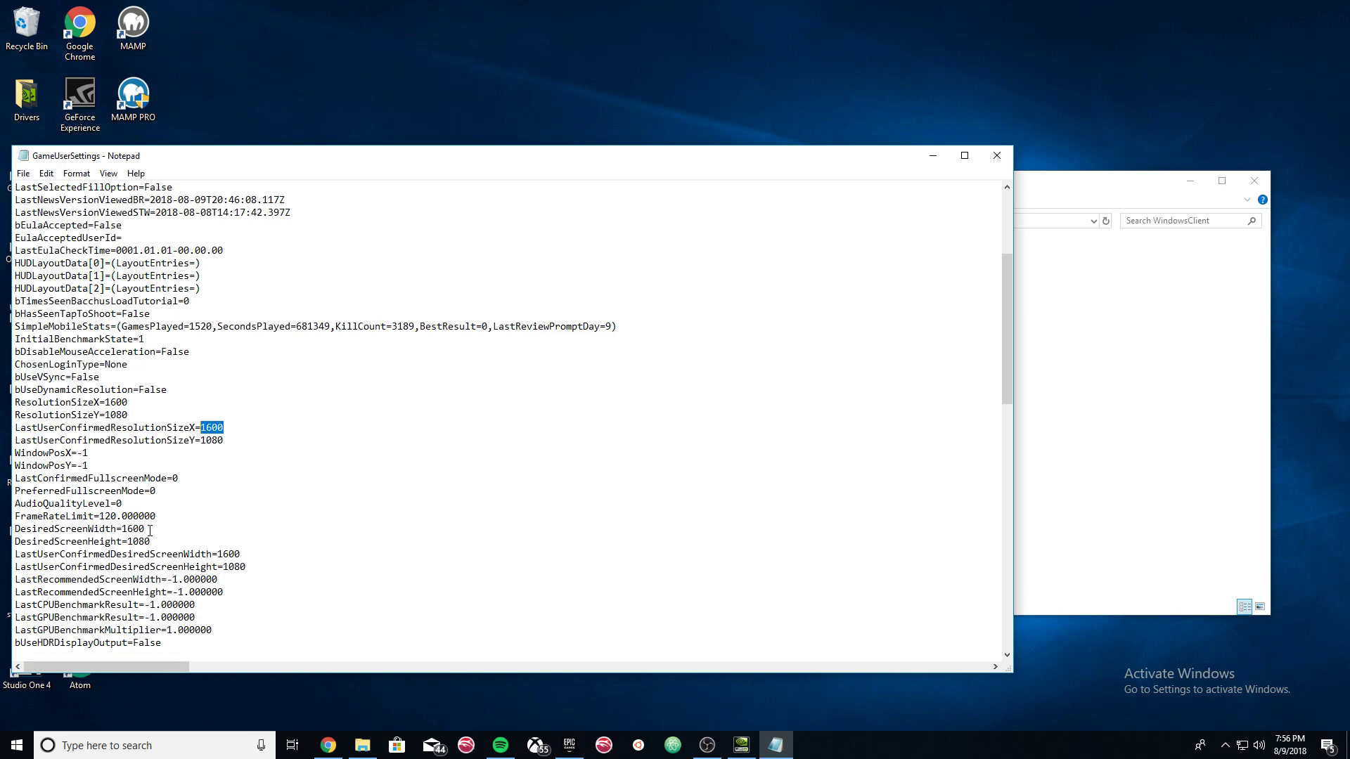
{"action": "left_click_drag", "start_coordinate": [146, 529], "coordinate": [123, 529]}
{"action": "left_click_drag", "start_coordinate": [245, 555], "coordinate": [218, 555]}
{"action": "left_click", "coordinate": [22, 173]}
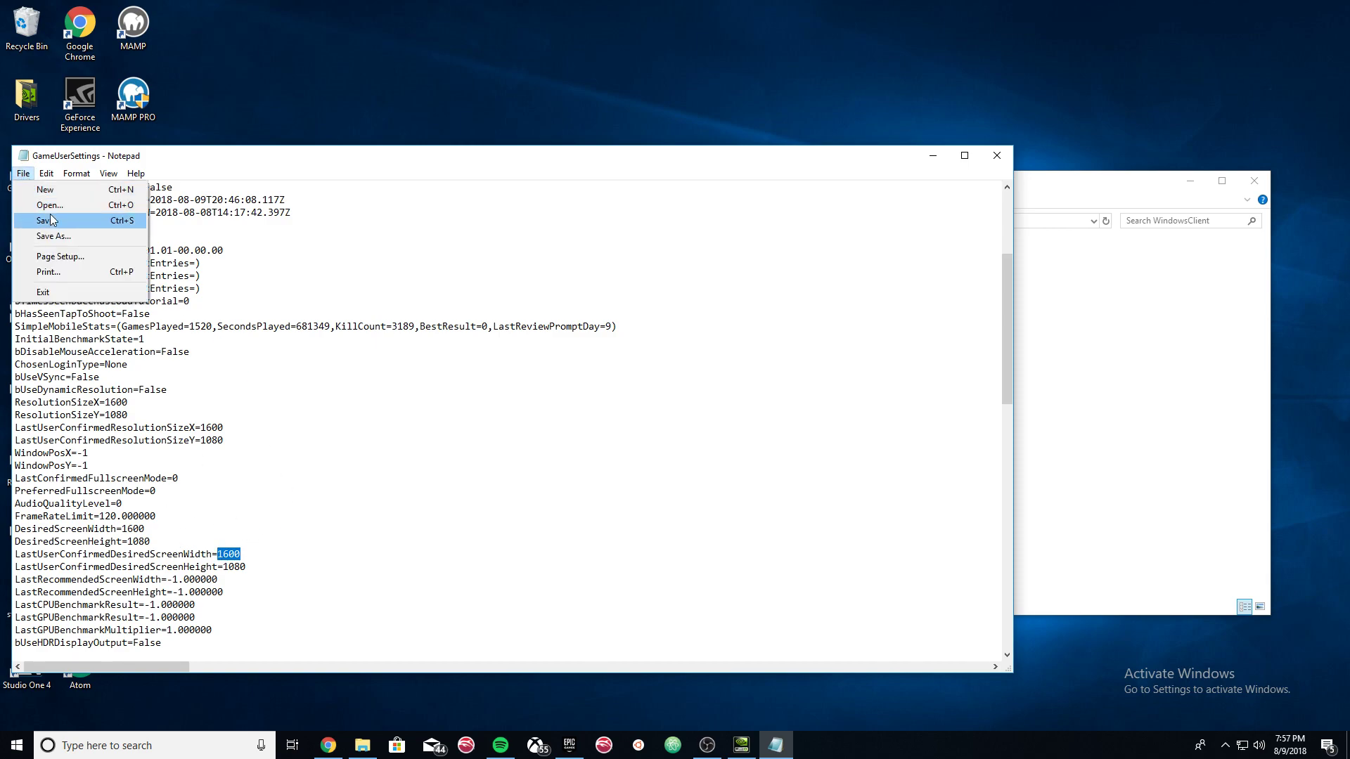
{"action": "left_click", "coordinate": [51, 222]}
- Close Notepad, confirm GameUserSettings' Properties with Read-only, and close File Explorer
{"action": "left_click", "coordinate": [997, 155]}
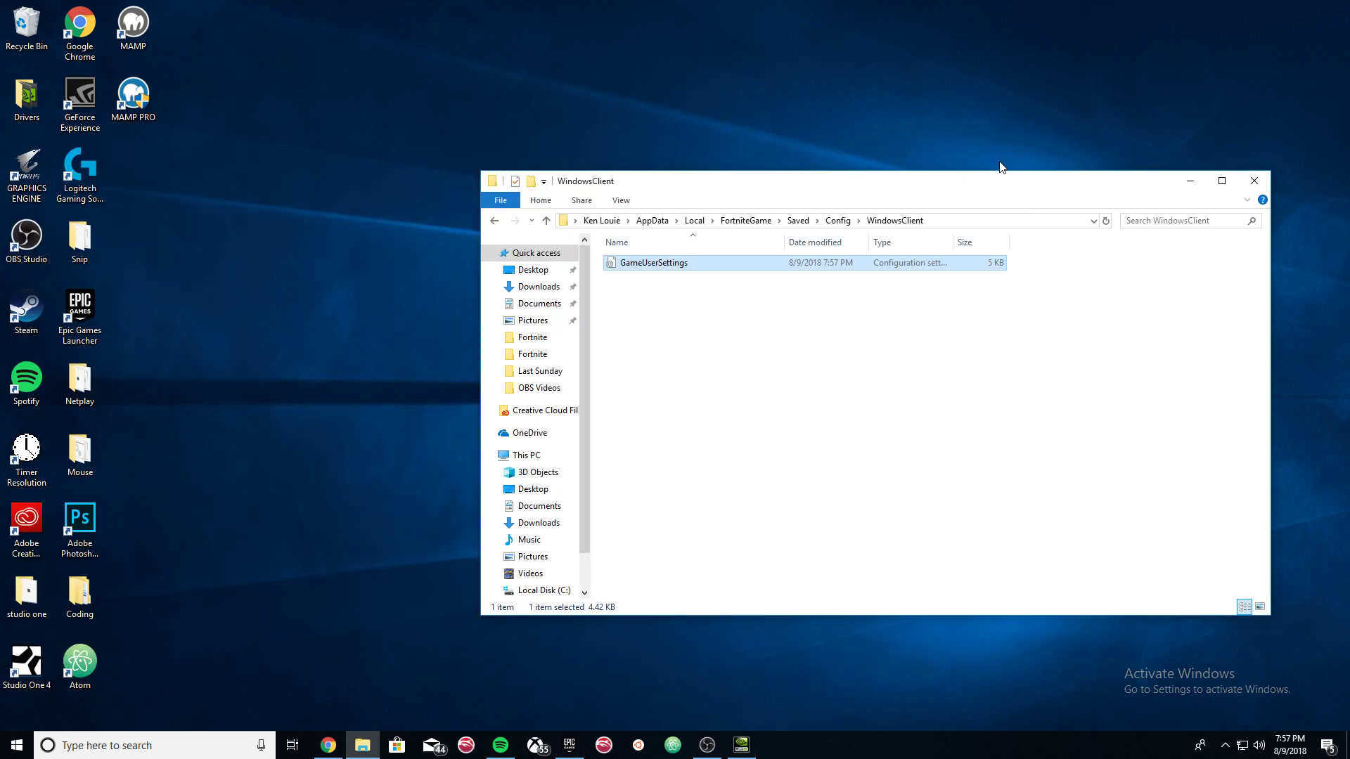
{"action": "right_click", "coordinate": [667, 271]}
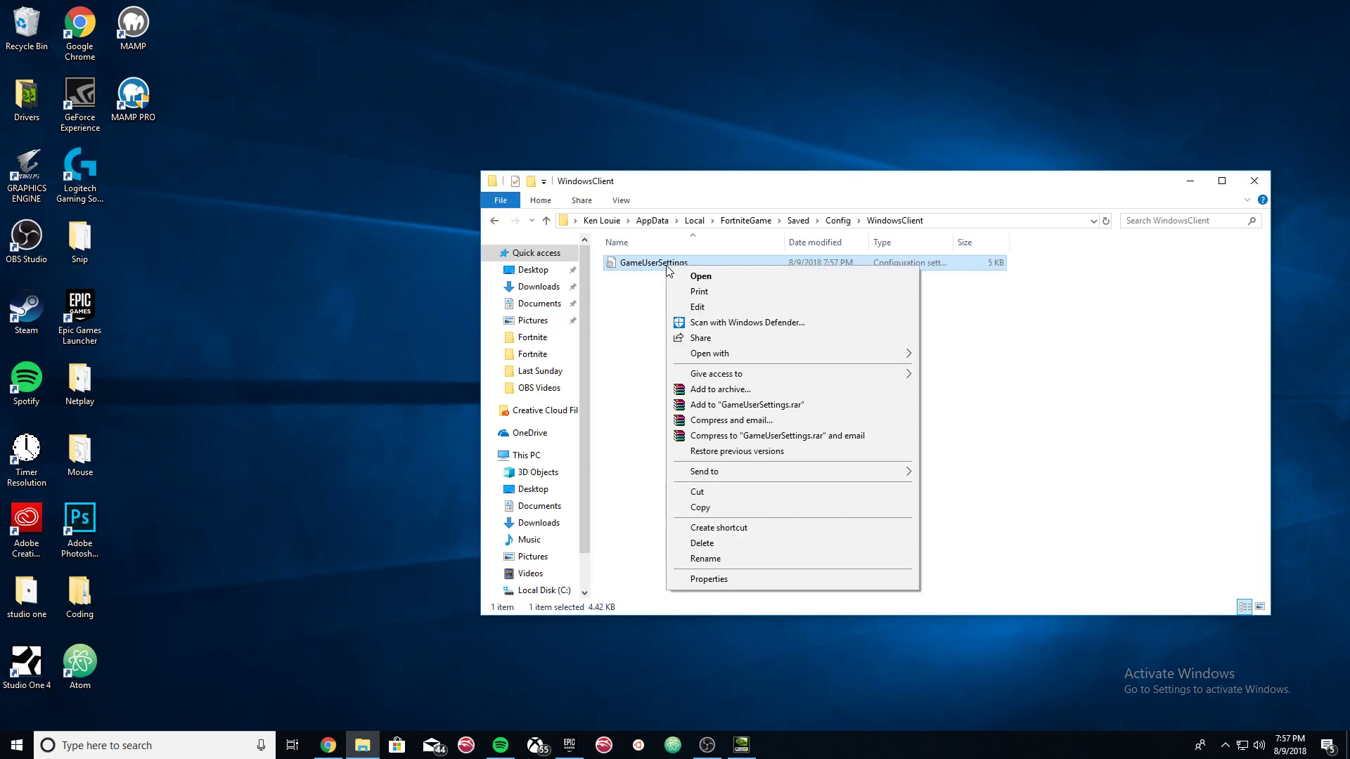
{"action": "left_click", "coordinate": [741, 577]}
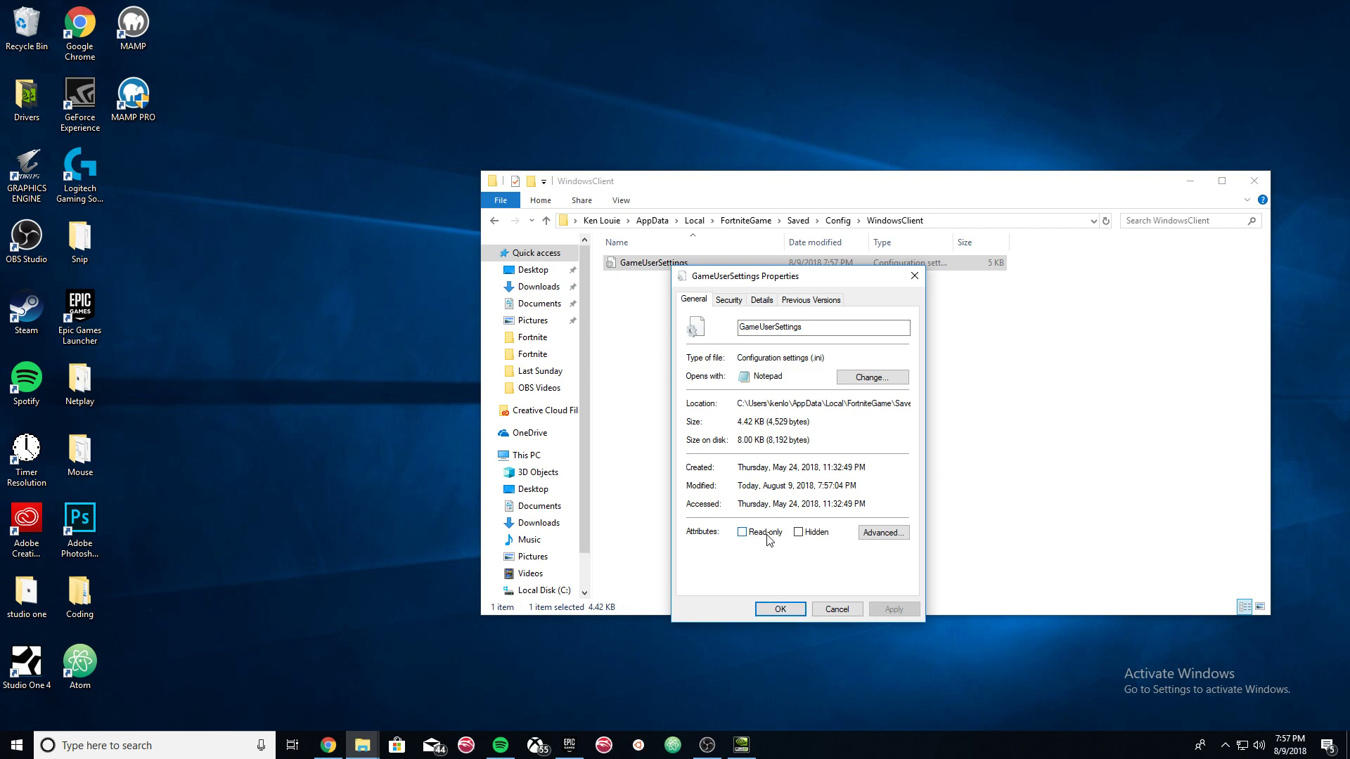
{"action": "left_click", "coordinate": [780, 610]}
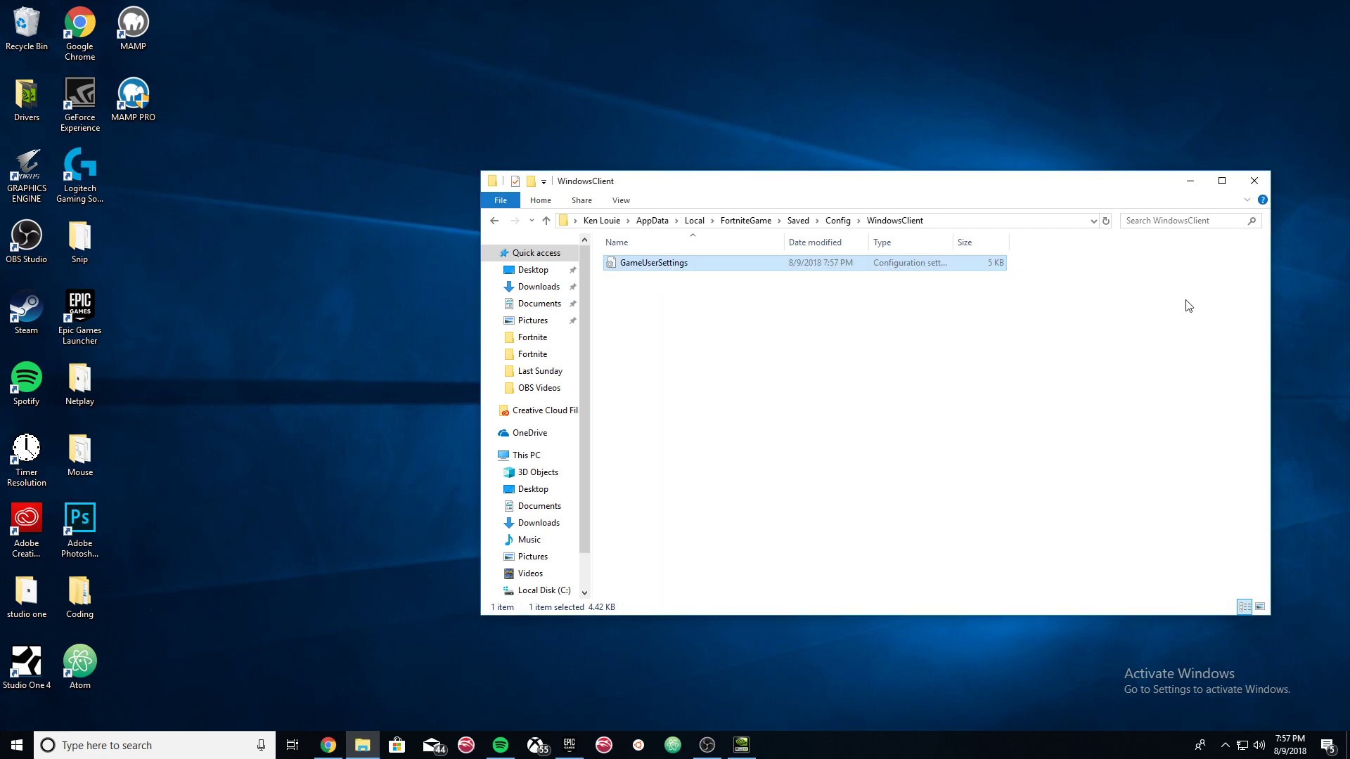
{"action": "left_click", "coordinate": [1252, 186]}
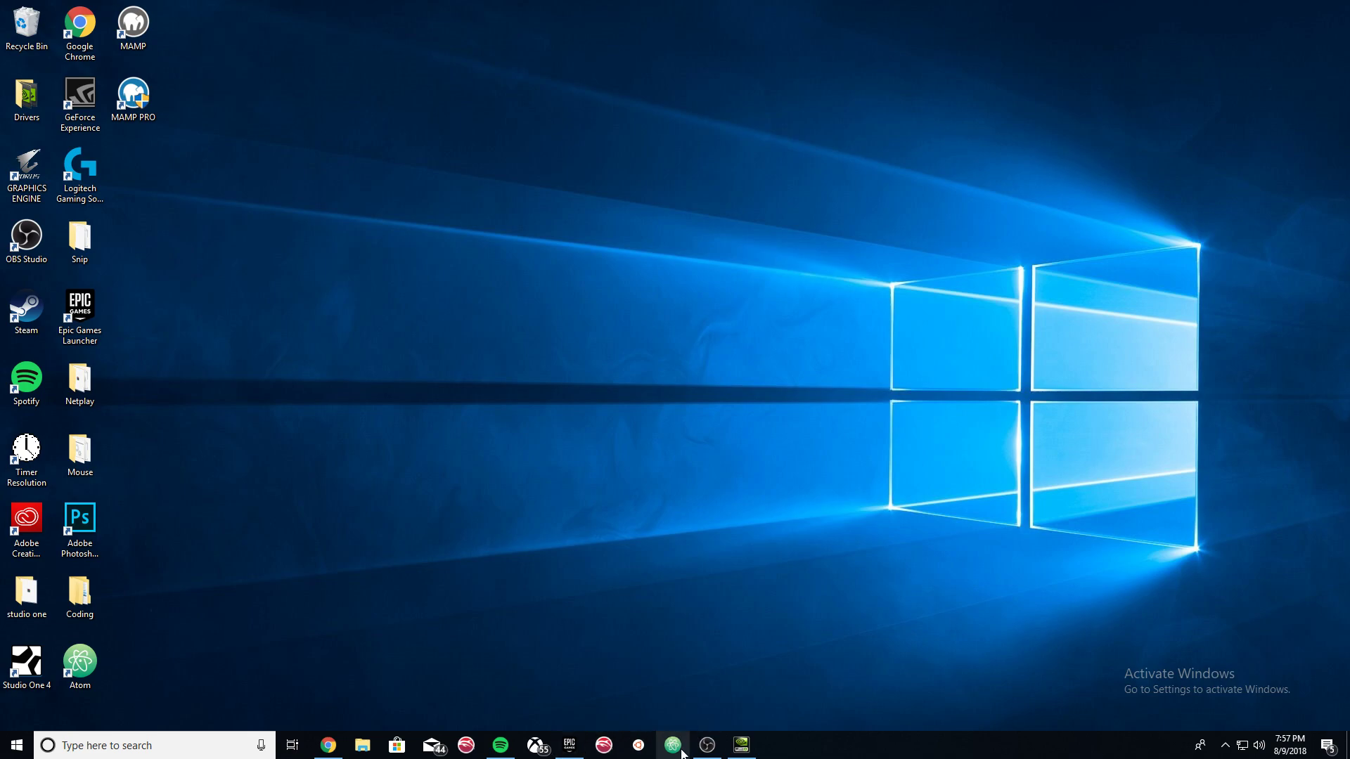